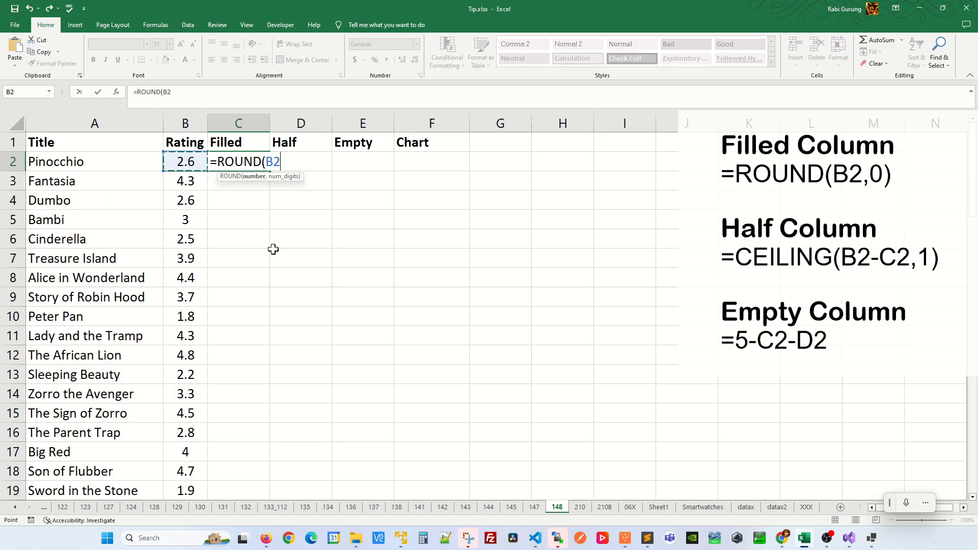
- Complete the Filled formula =ROUND(B2,0) in C2 and enter the Half formula =CEILING(B2-C2,1) in D2
type(",0)")
key("Return")
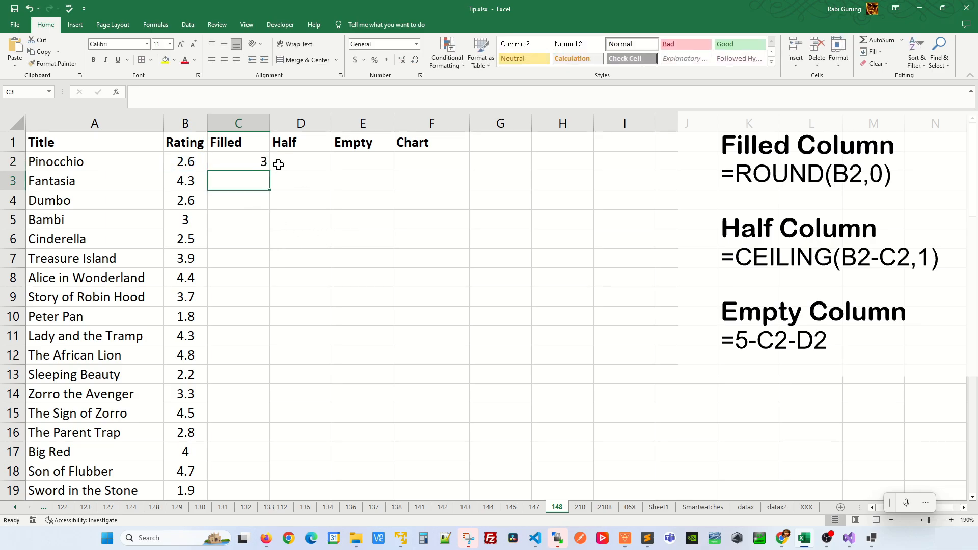
left_click(294, 161)
type("=CEI")
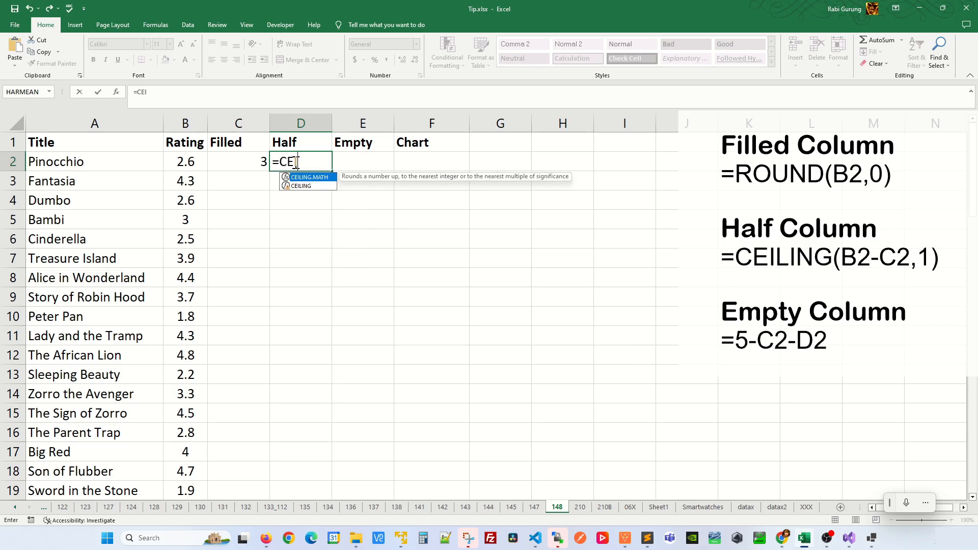
type("LING(")
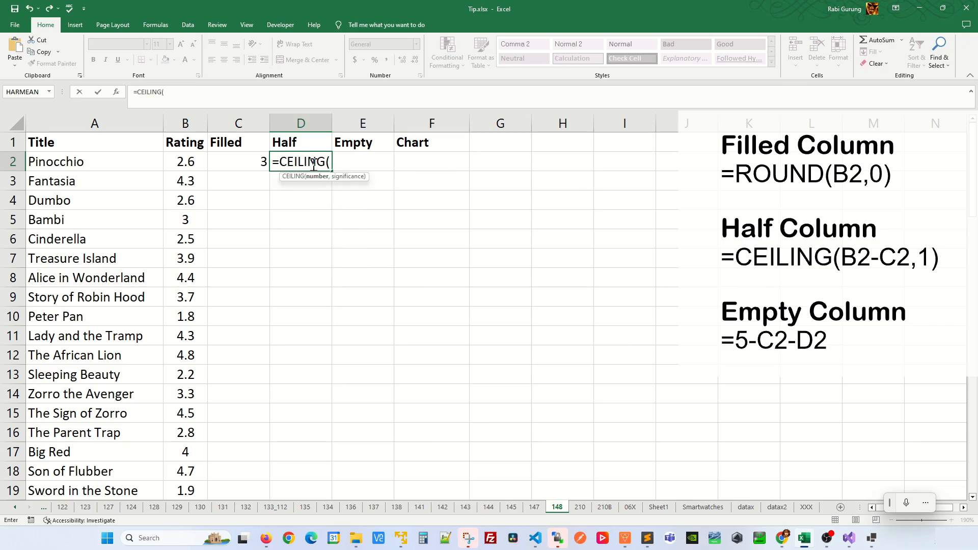
left_click(195, 164)
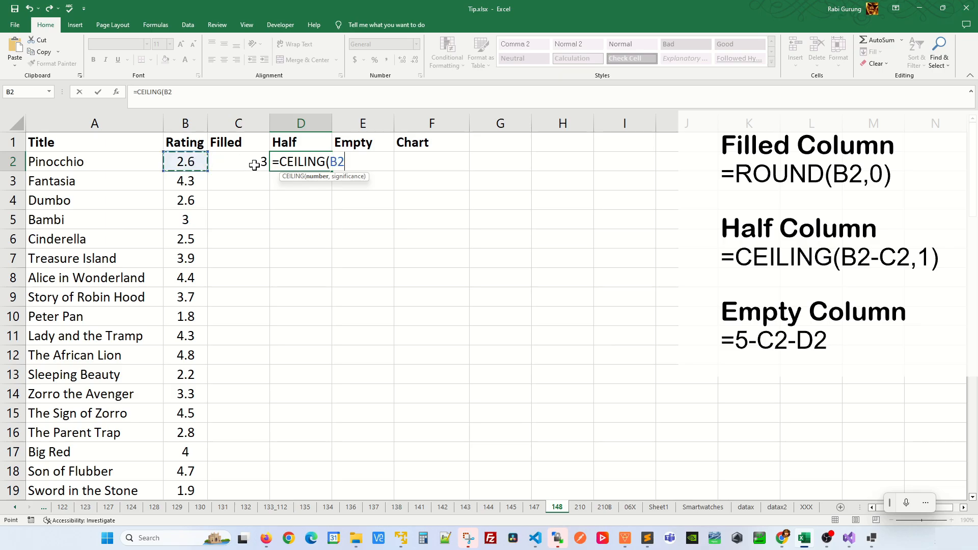
type("-")
left_click(239, 167)
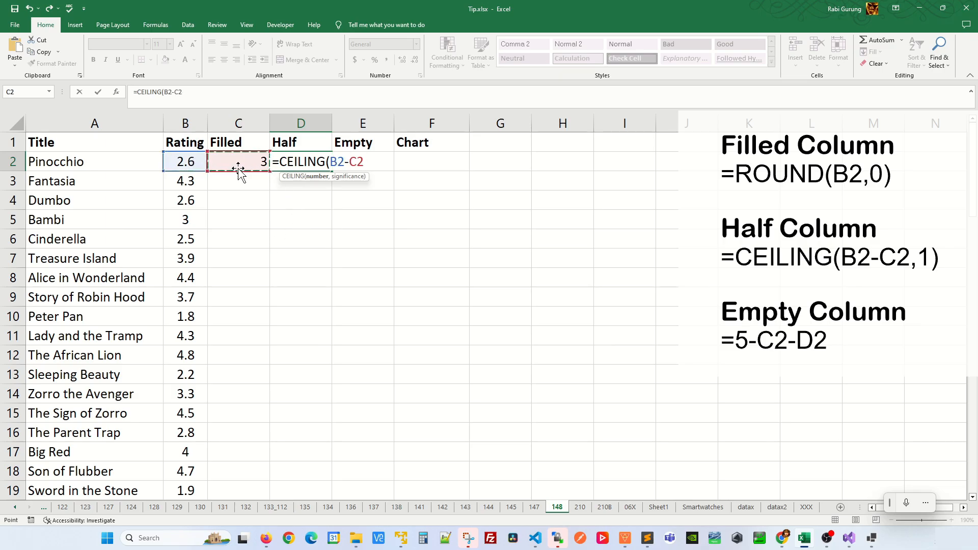
type(",1)")
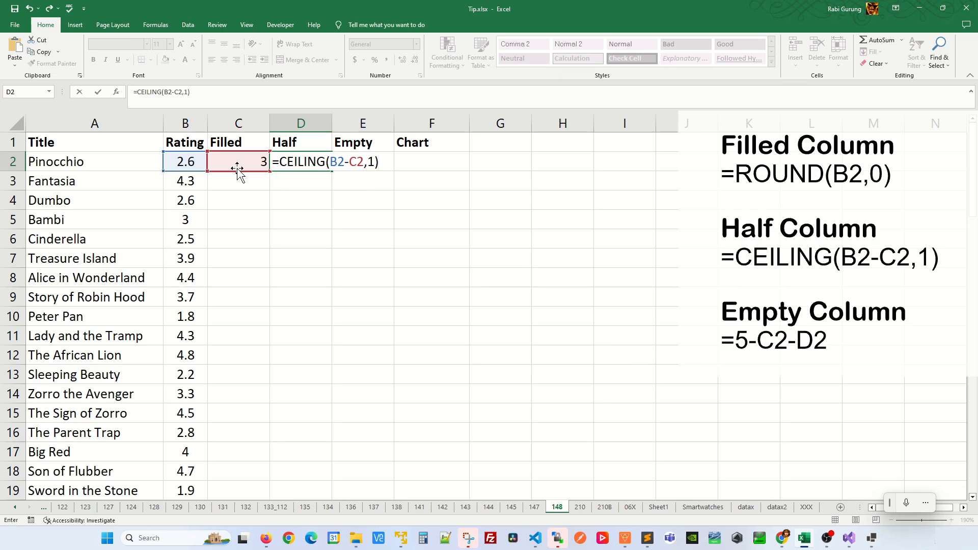
key("Return")
- Enter the formula =5-C2-D2 in E2 of the Empty column
key("Up")
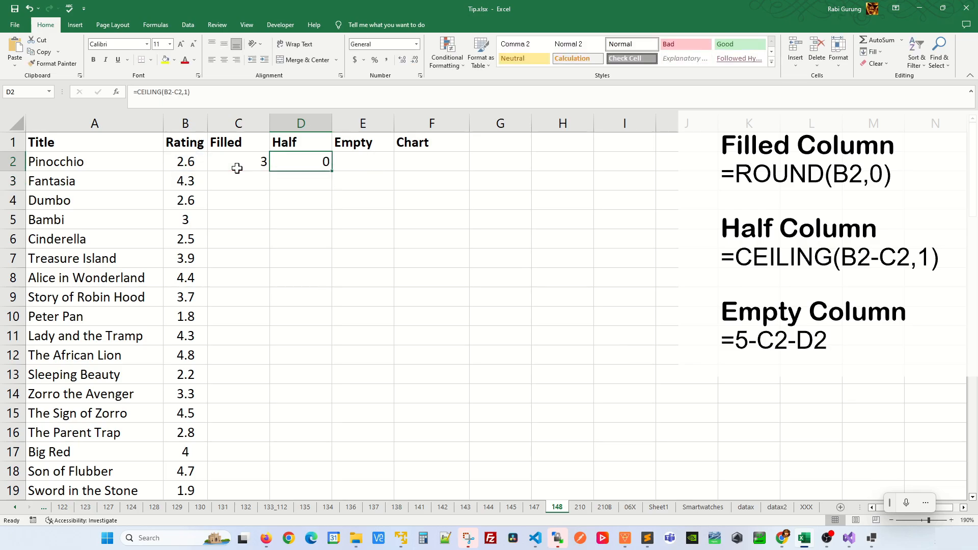
key("Right")
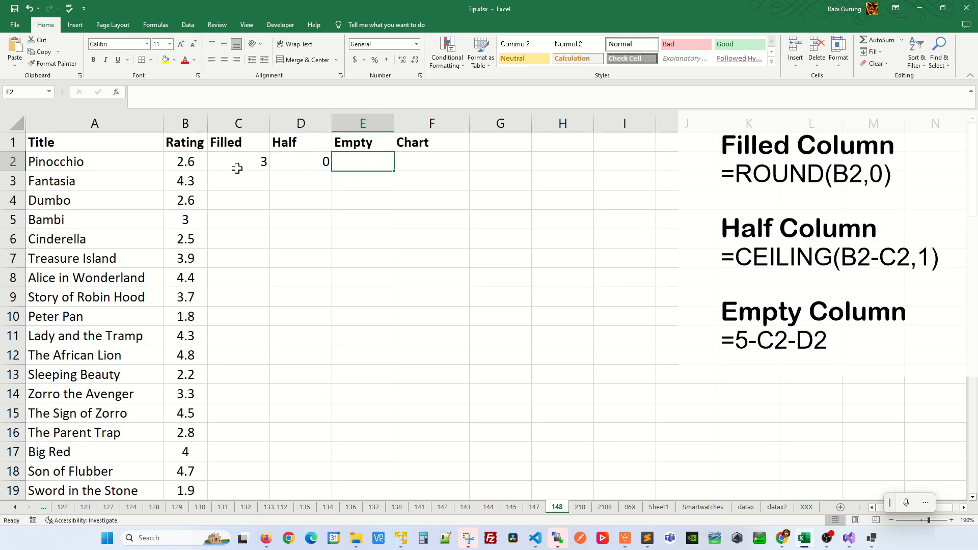
type("=")
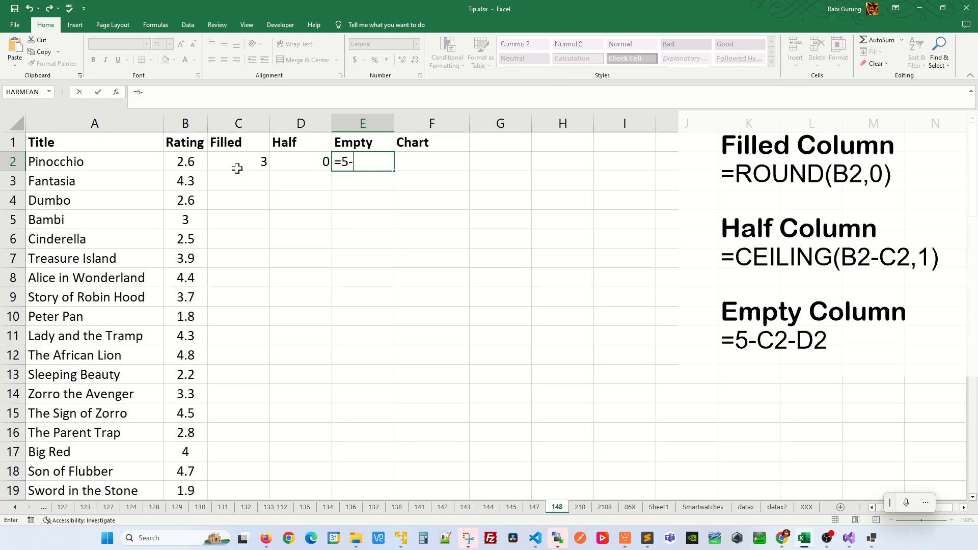
type("5-")
key("Left")
key("Left")
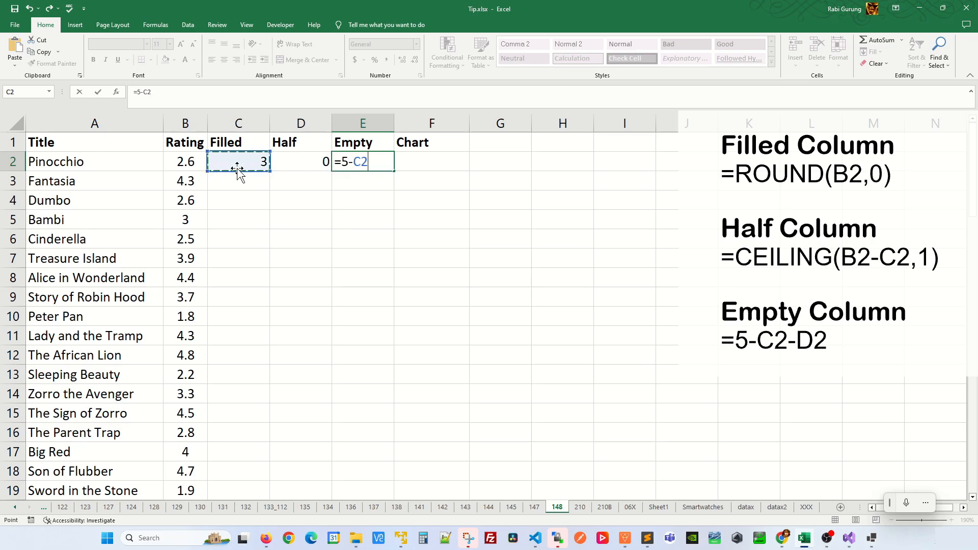
type("-")
key("Right")
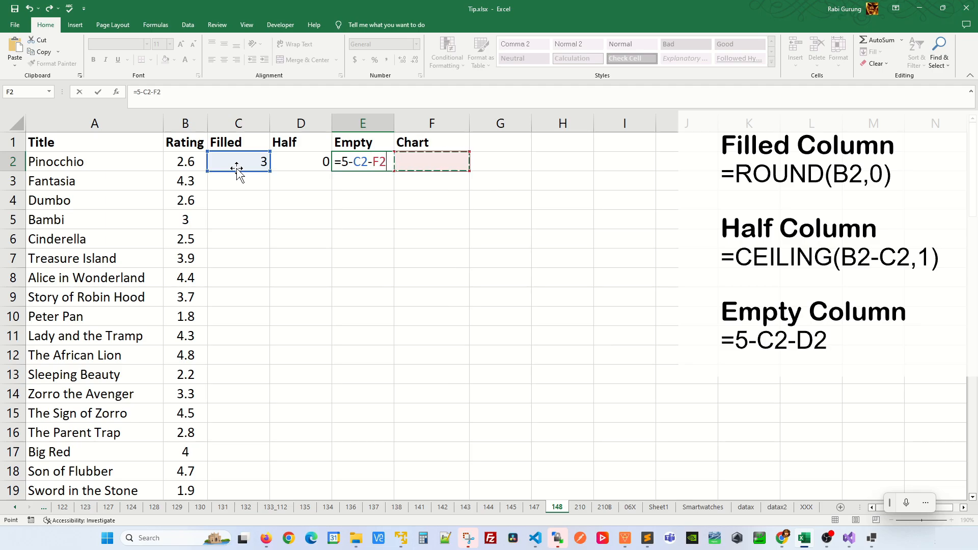
key("Left")
key("Left")
key("Return")
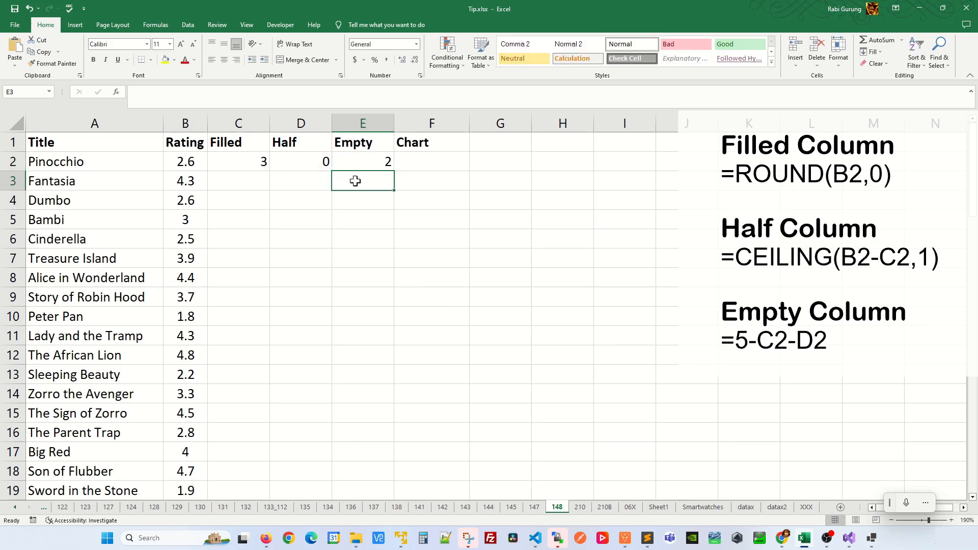
- Enter =REPT(CHAR(152),C2)&REPT(CHAR(186),D2)&REPT(CHAR(153),E2) in F2 of the Chart column
left_click(414, 161)
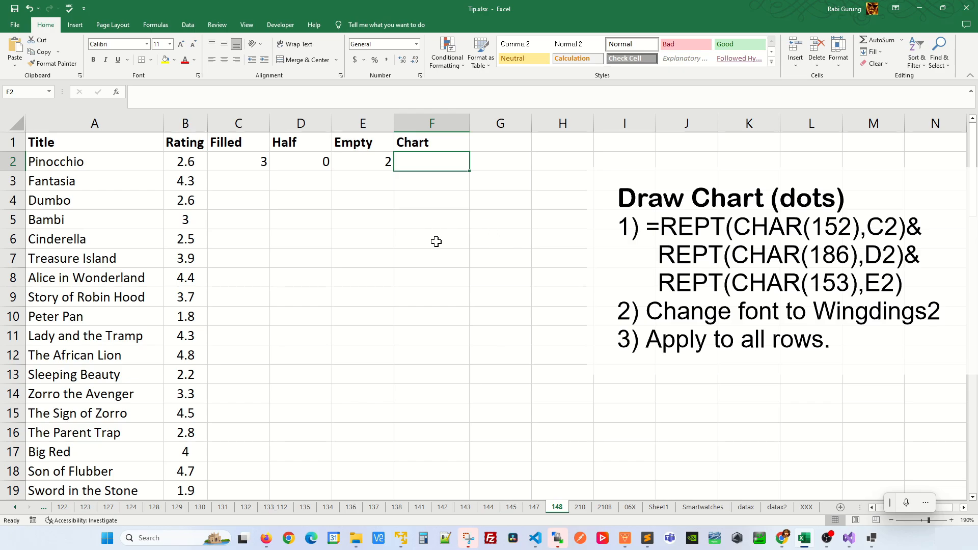
type("=REPT(CHAR(1")
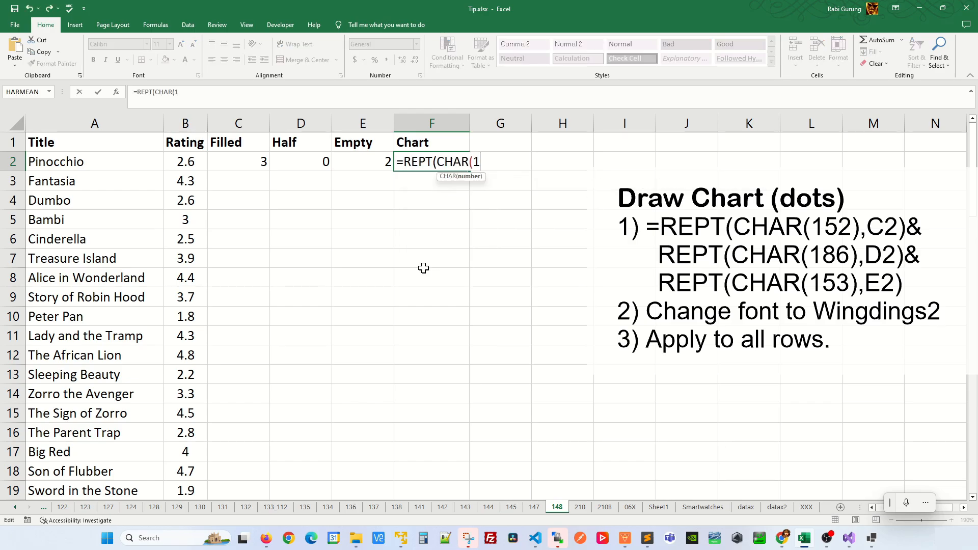
type("52),C2)&REPT(CHAR(186),D2)&REPT(CHAR")
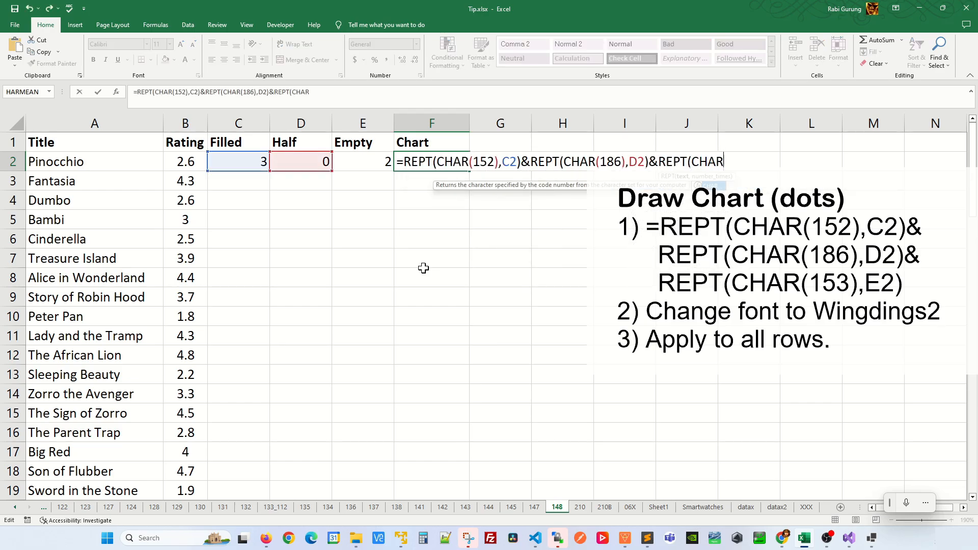
type("(153),E2)")
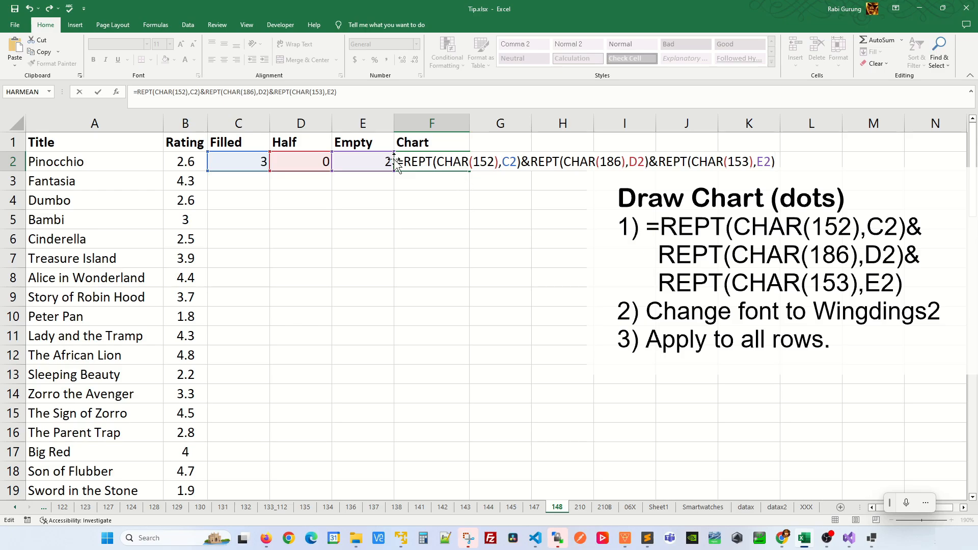
left_click_drag(404, 162, 520, 160)
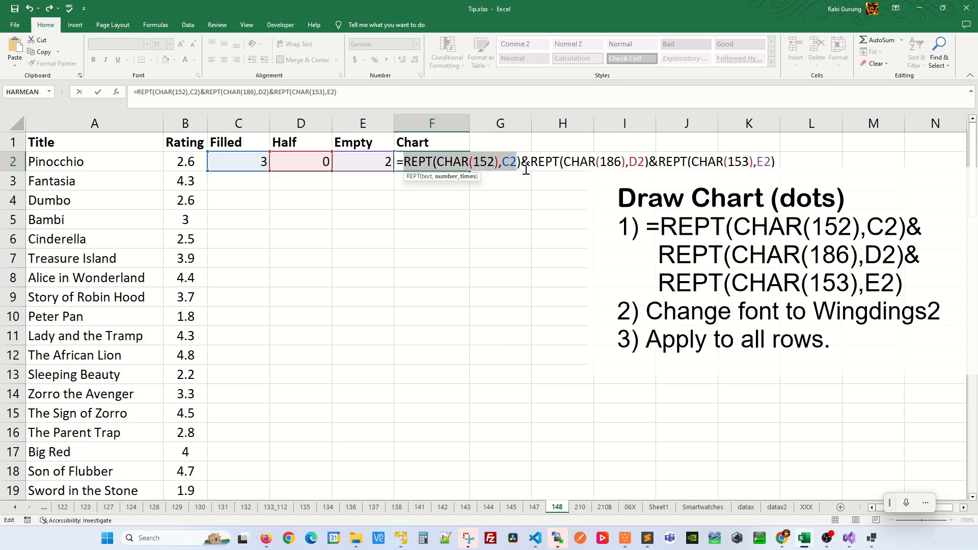
left_click_drag(531, 162, 641, 162)
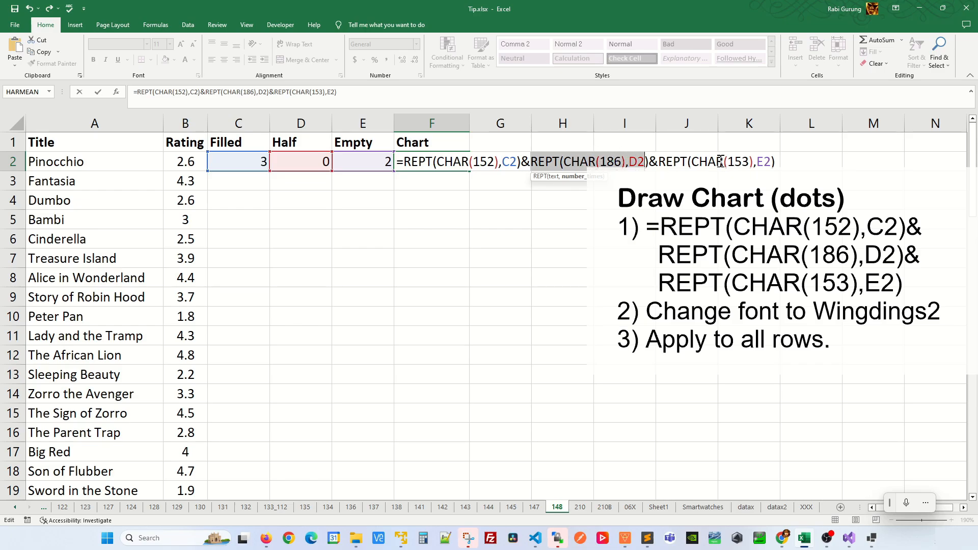
left_click_drag(662, 161, 763, 162)
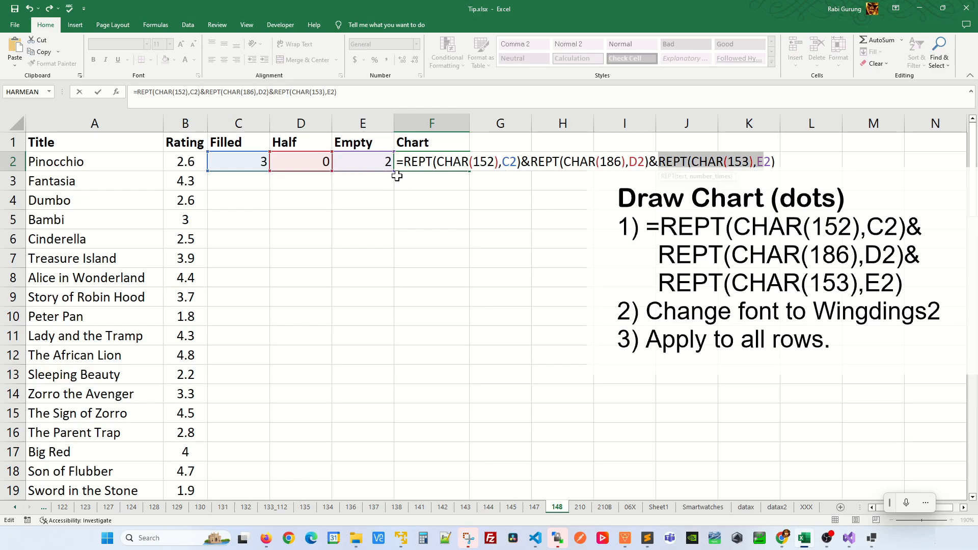
key("Return")
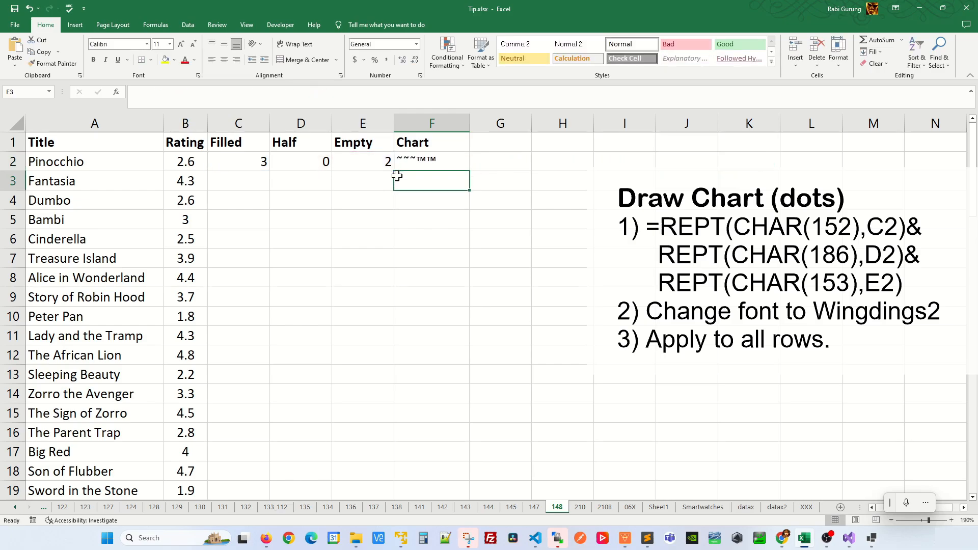
- Change the font of the chart formula cell F2 to Wingdings 2
left_click(431, 160)
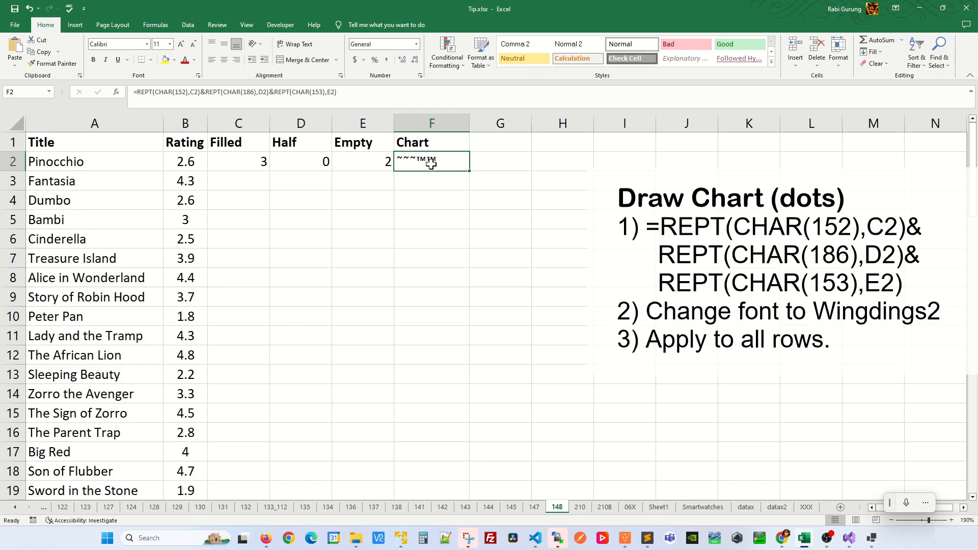
left_click(147, 45)
left_click_drag(228, 82, 242, 426)
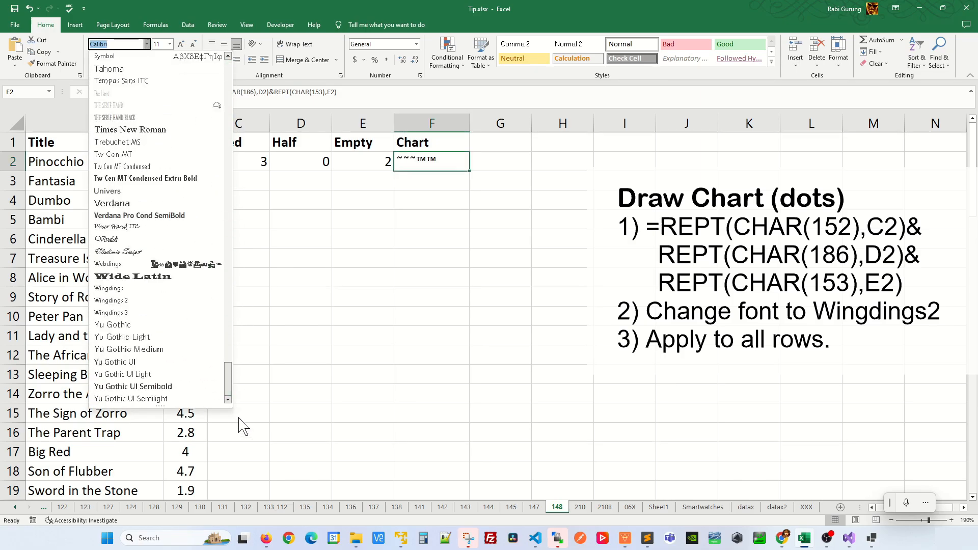
left_click(131, 301)
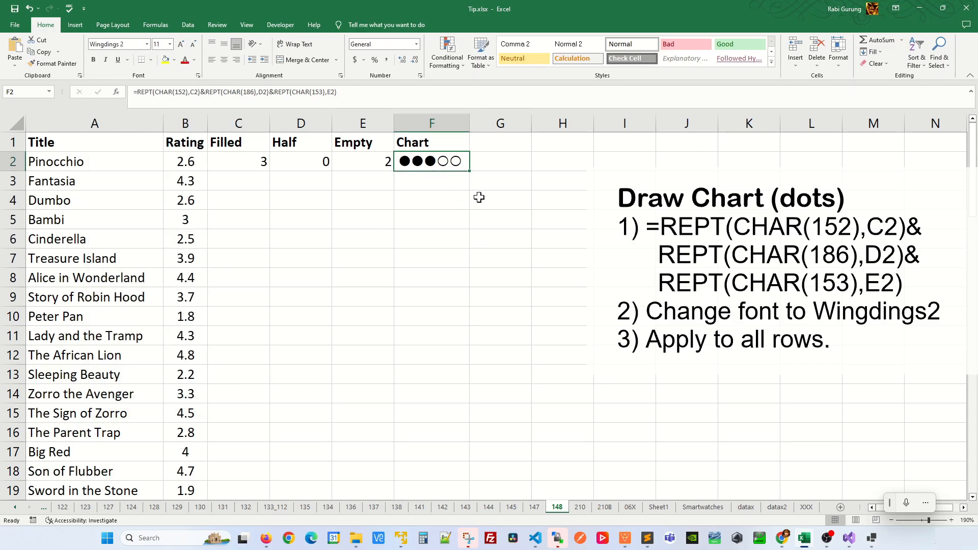
- Fill the row 2 formulas in columns C to F down to all title rows and return to A1
left_click_drag(243, 159, 444, 455)
left_click(496, 375)
key("ctrl+Home")
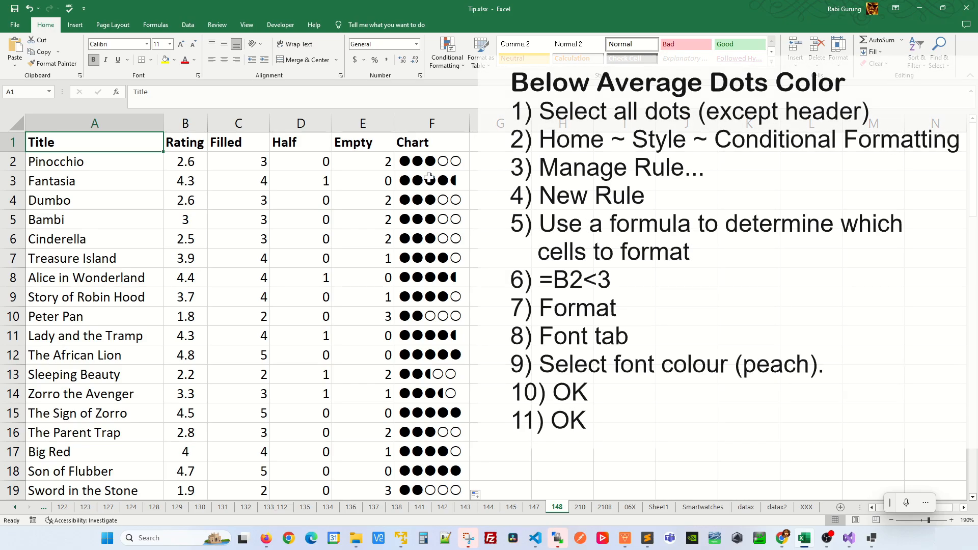
- Start a new conditional formatting rule for all dots in the Chart column from F2 down, excluding the header
left_click(431, 161)
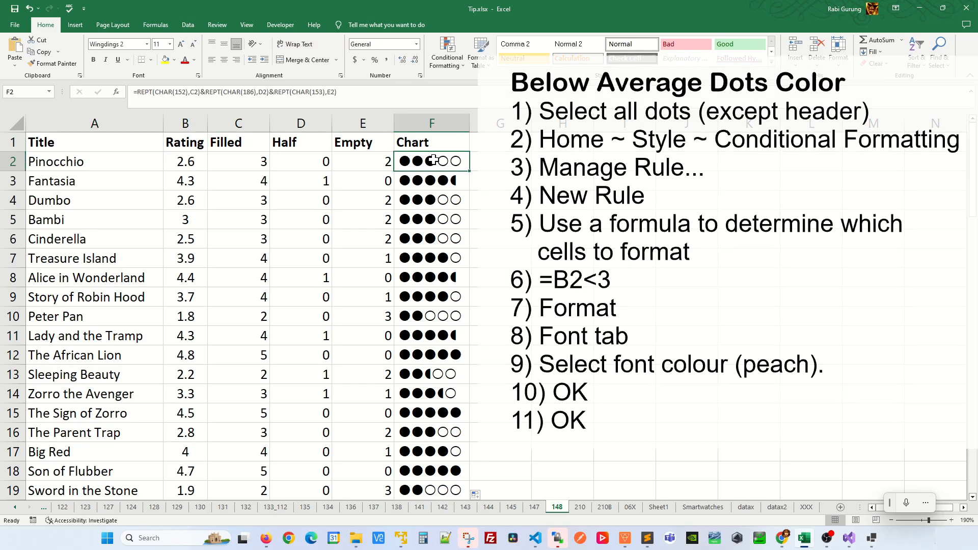
key("ctrl+shift+Down")
scroll(422, 225, "up", 18)
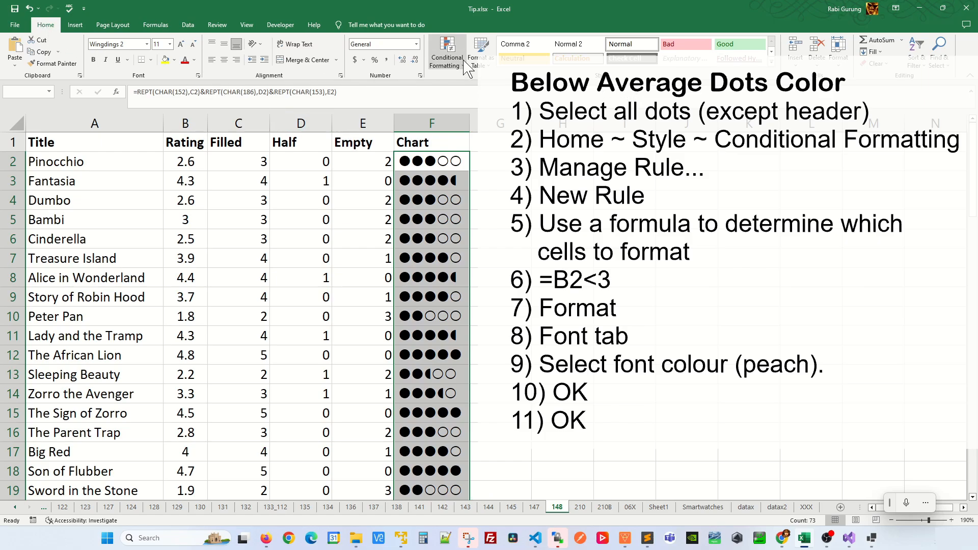
left_click(448, 54)
left_click(476, 216)
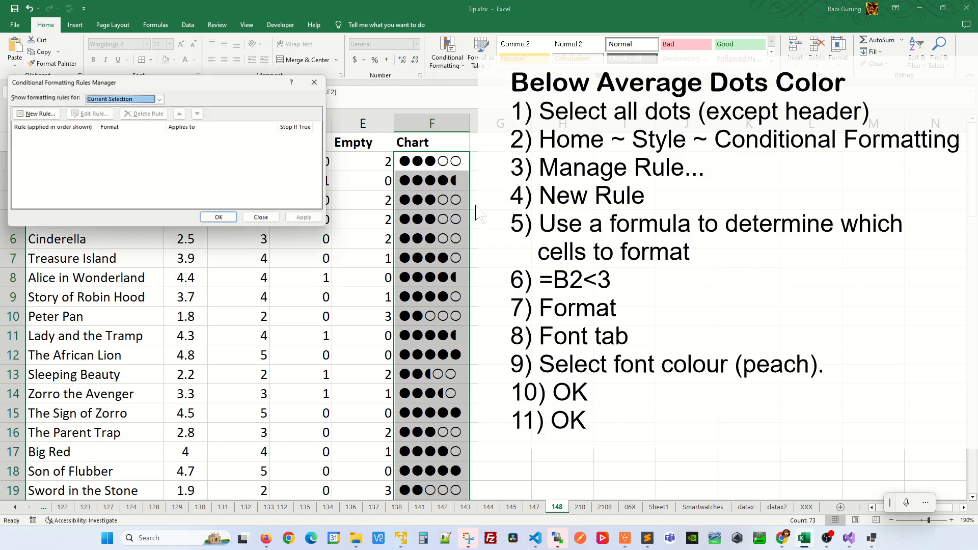
left_click_drag(243, 91, 302, 156)
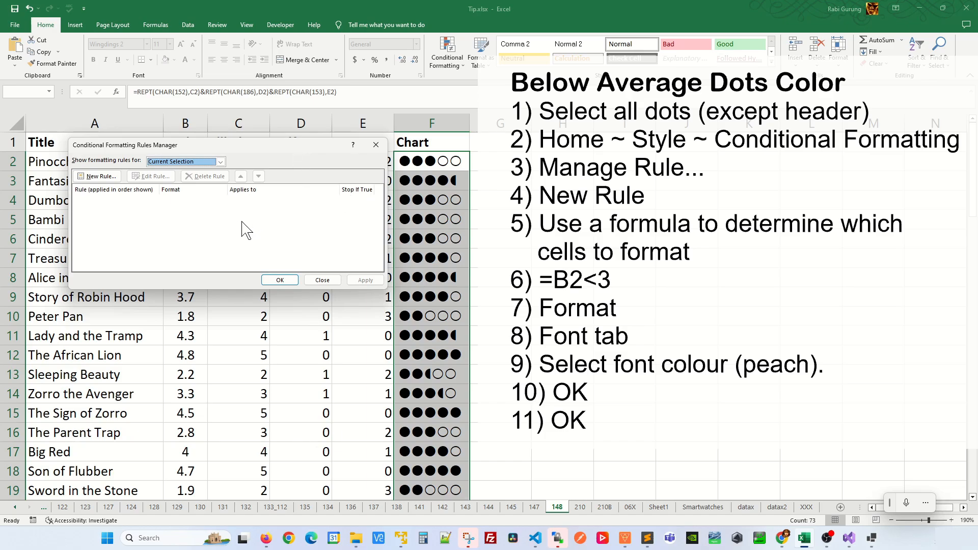
left_click(102, 177)
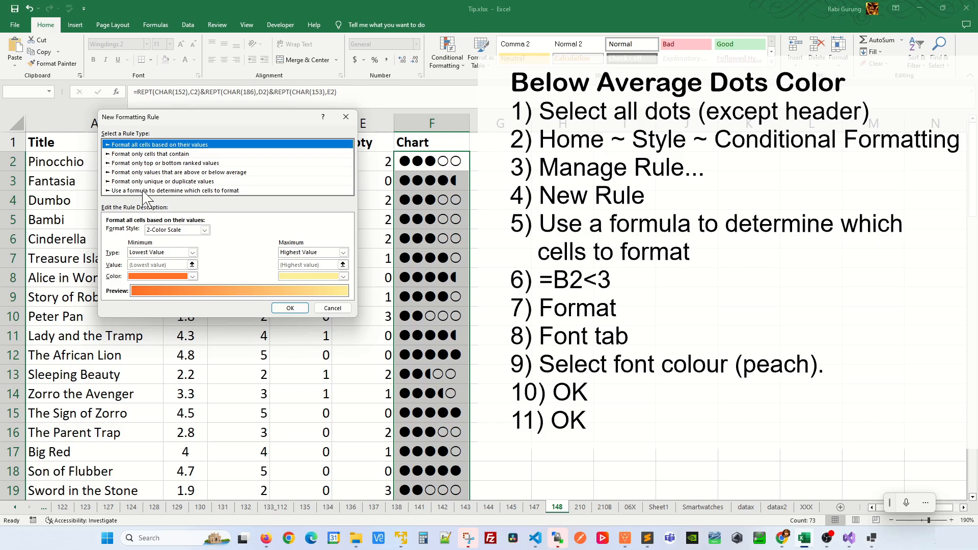
- Make the rule use a formula to determine which cells to format, with the condition =B2<3
left_click(134, 191)
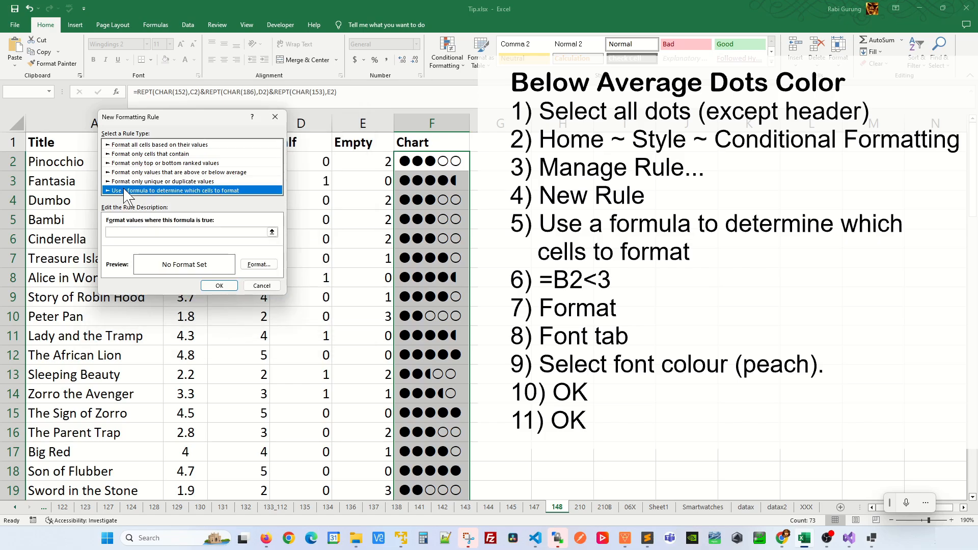
left_click(137, 233)
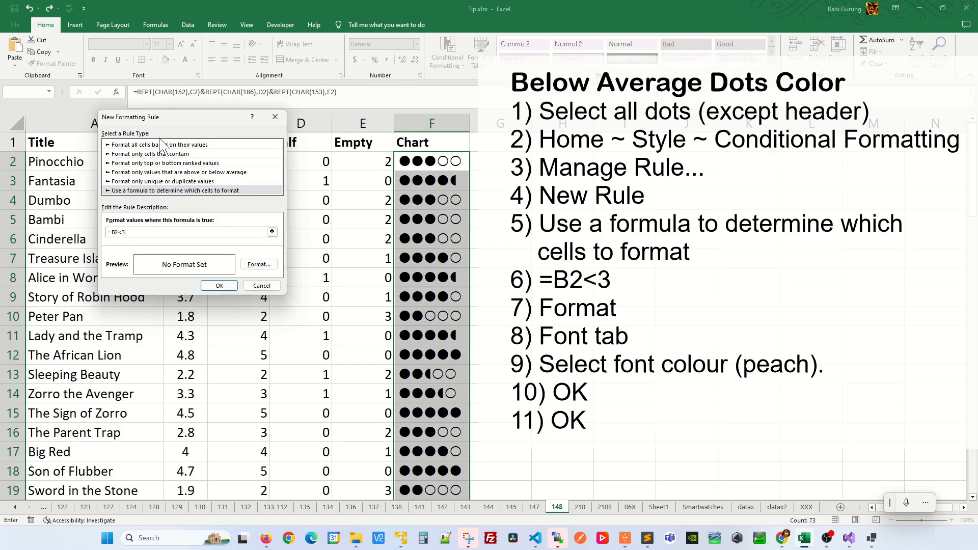
left_click_drag(175, 125, 229, 222)
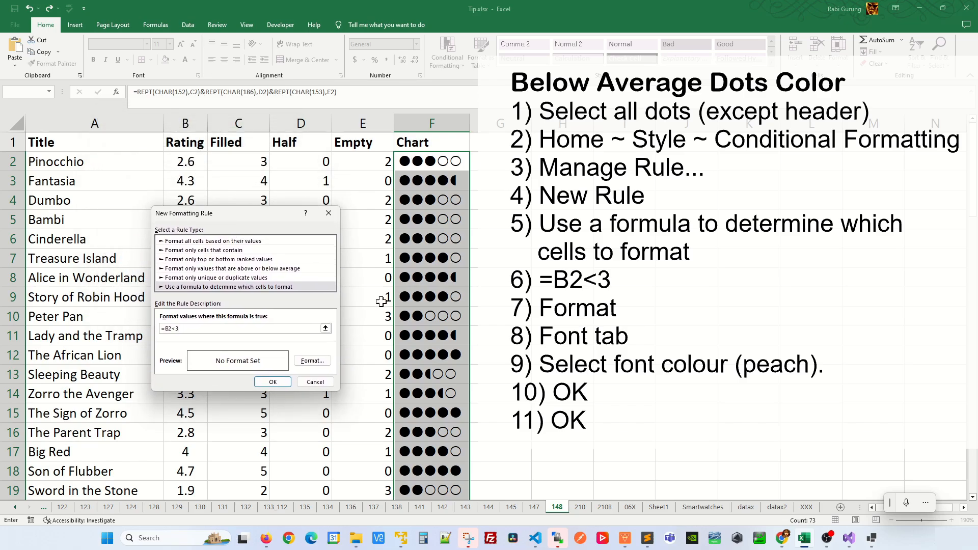
left_click_drag(264, 217, 201, 85)
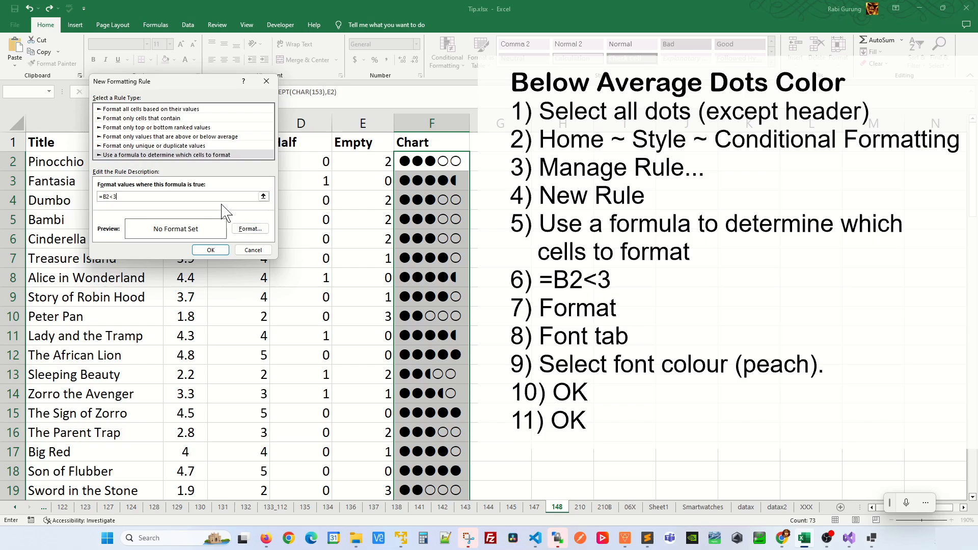
- Set the =B2<3 rule's font colour to the light orange (peach) theme colour and save the rule
left_click(250, 229)
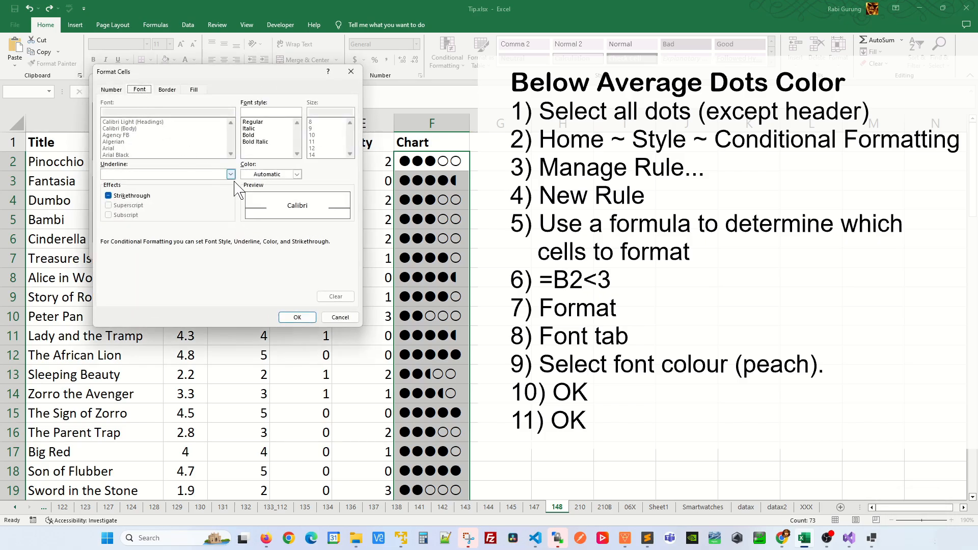
left_click(297, 174)
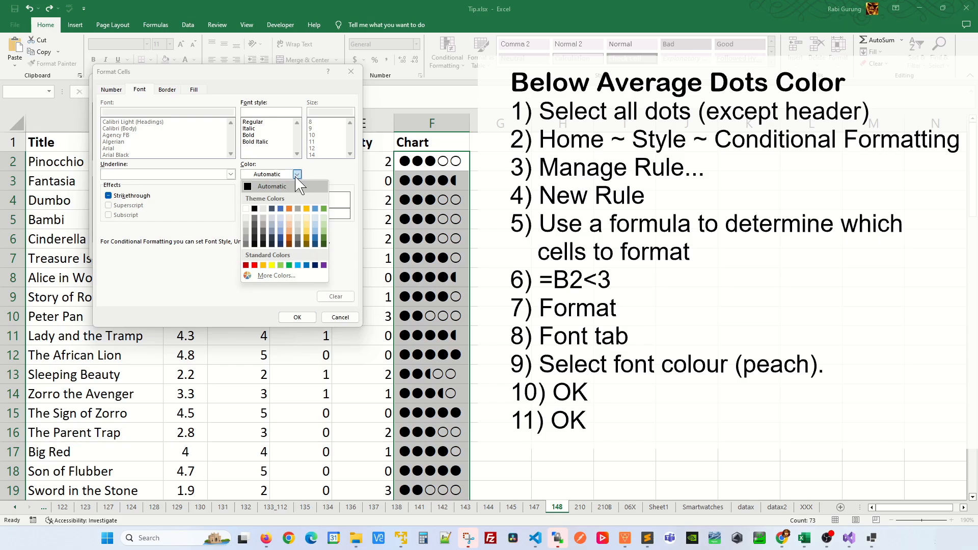
left_click(289, 232)
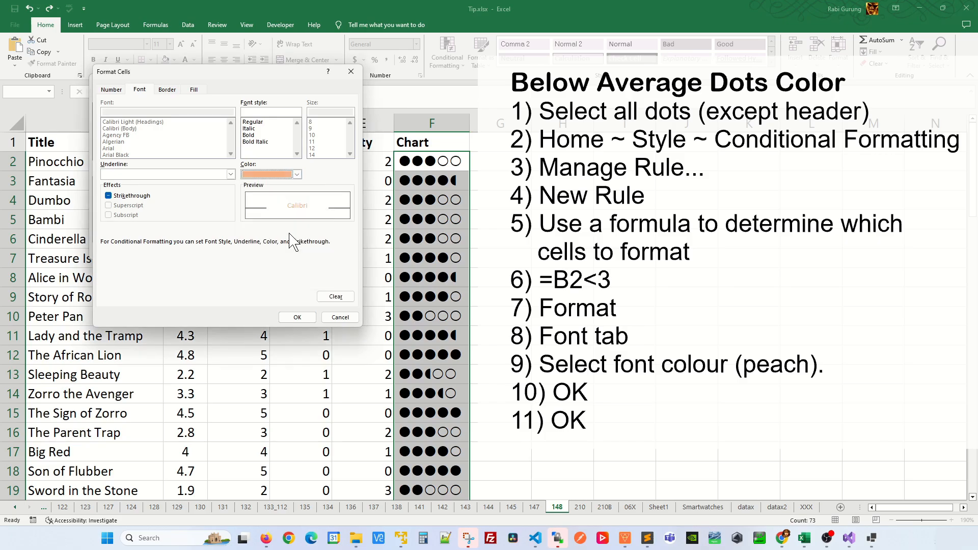
left_click(297, 317)
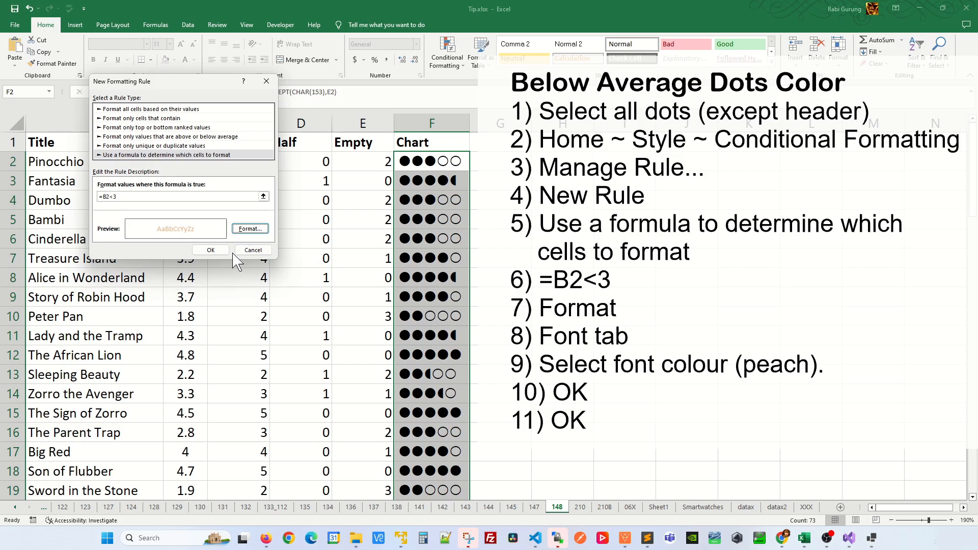
left_click(214, 251)
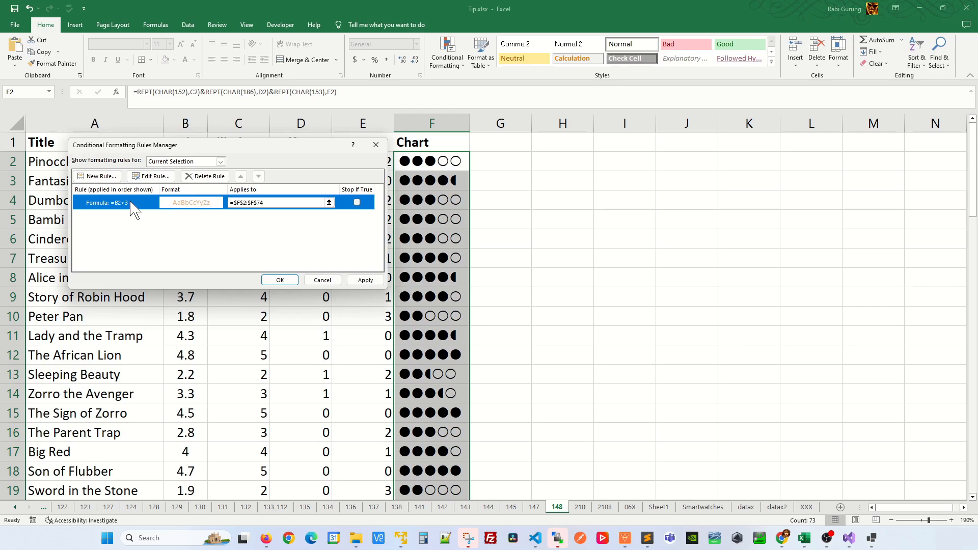
- Add a second conditional formatting rule for the dots that uses a formula, with the condition =B2>=3
left_click(102, 178)
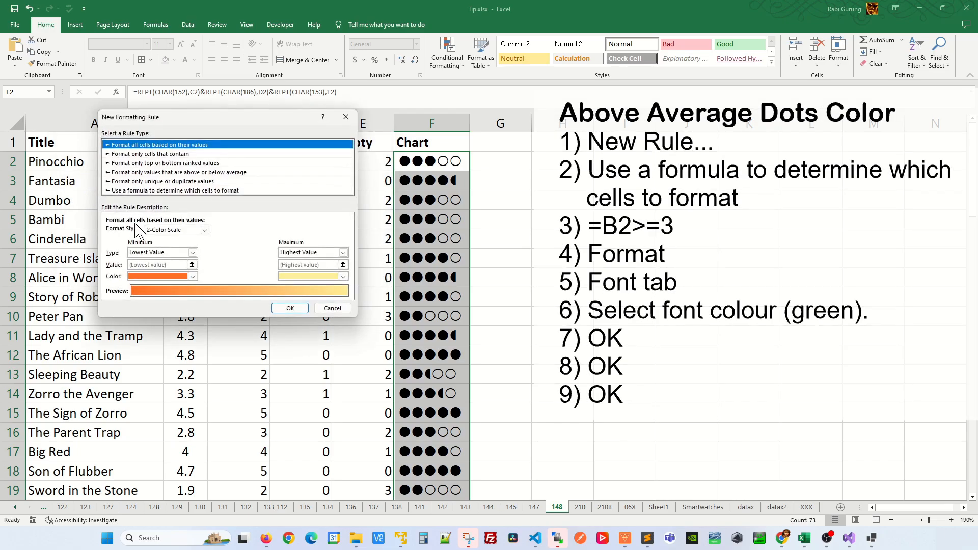
left_click(162, 190)
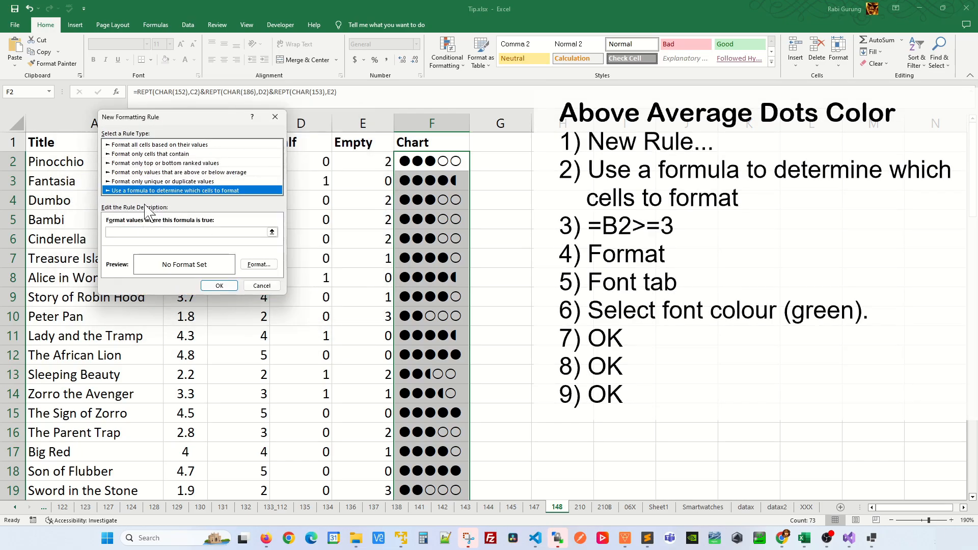
left_click_drag(168, 121, 167, 94)
left_click(112, 204)
key("super+h")
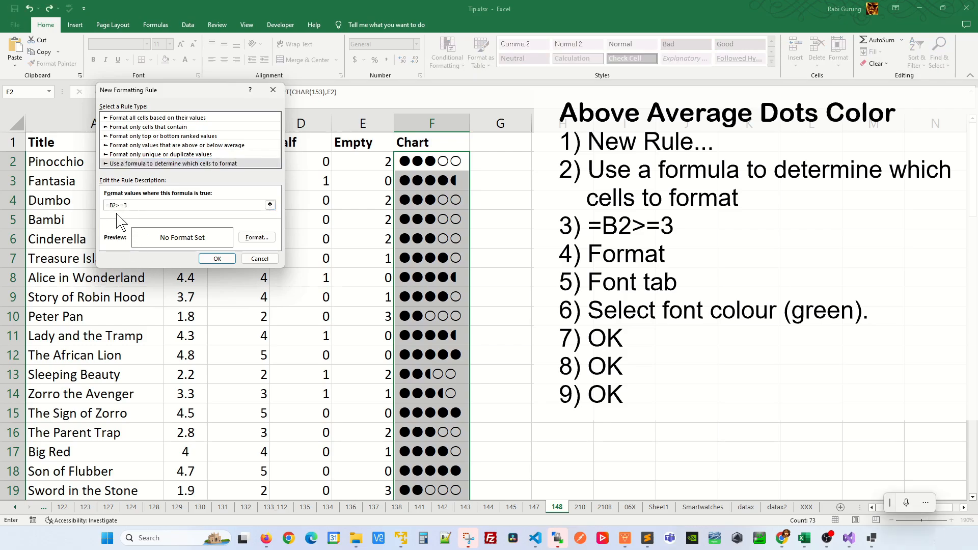
- Set the =B2>=3 rule's font colour to standard light green and apply both rules to the Chart dots
left_click(255, 238)
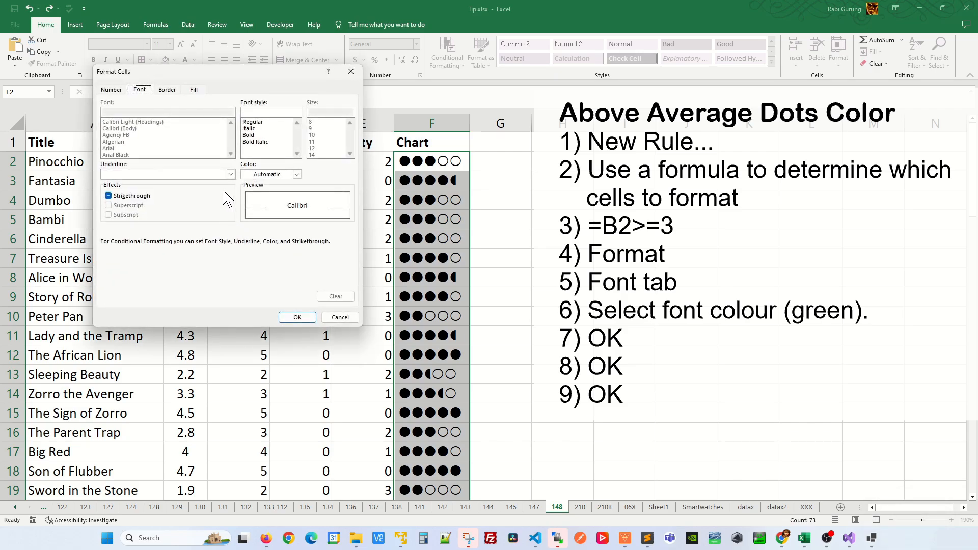
left_click(273, 175)
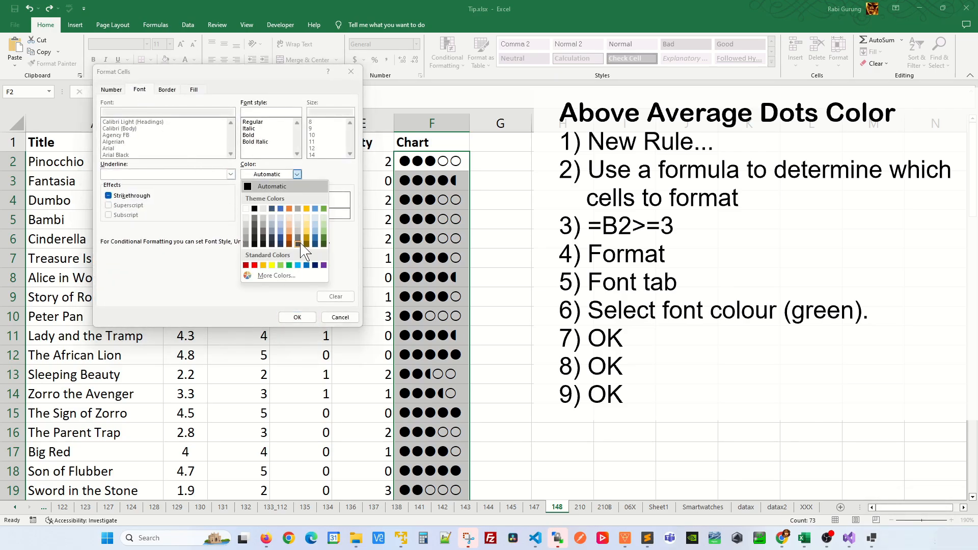
left_click(281, 265)
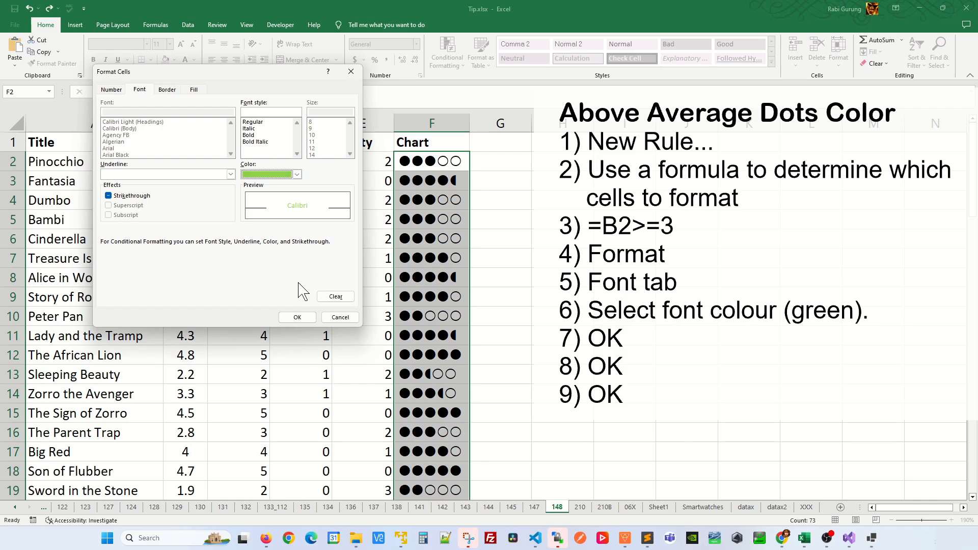
left_click(300, 318)
left_click(218, 259)
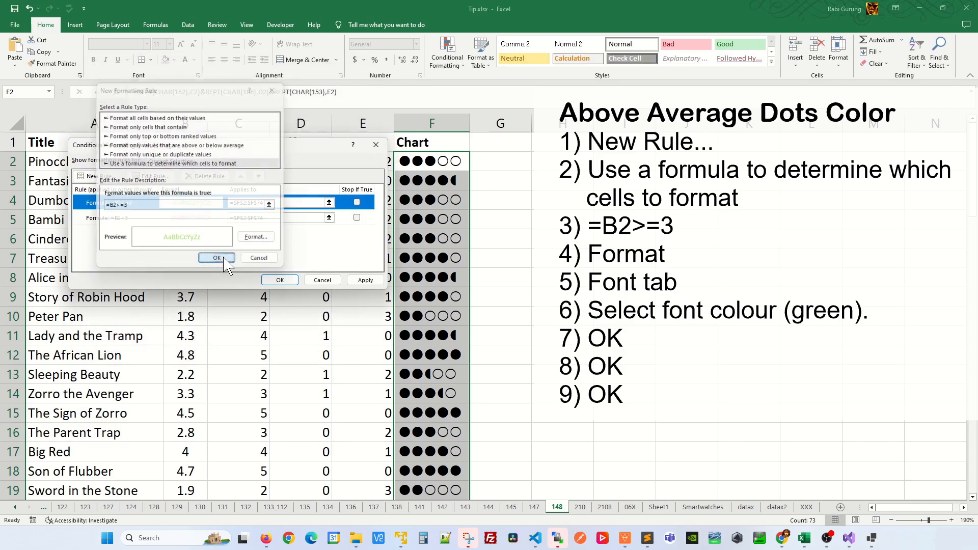
left_click(271, 280)
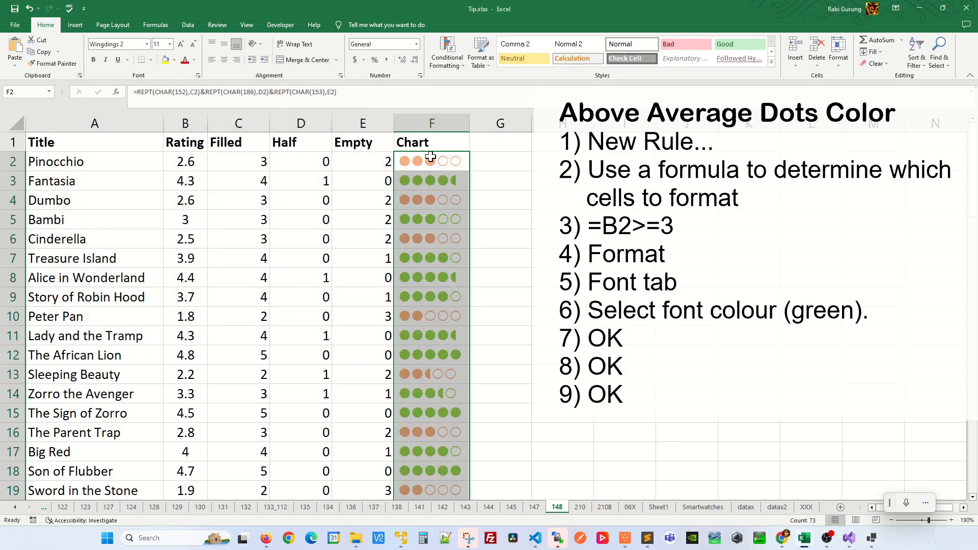
left_click(379, 275)
scroll(379, 275, "down", 9)
scroll(403, 254, "up", 9)
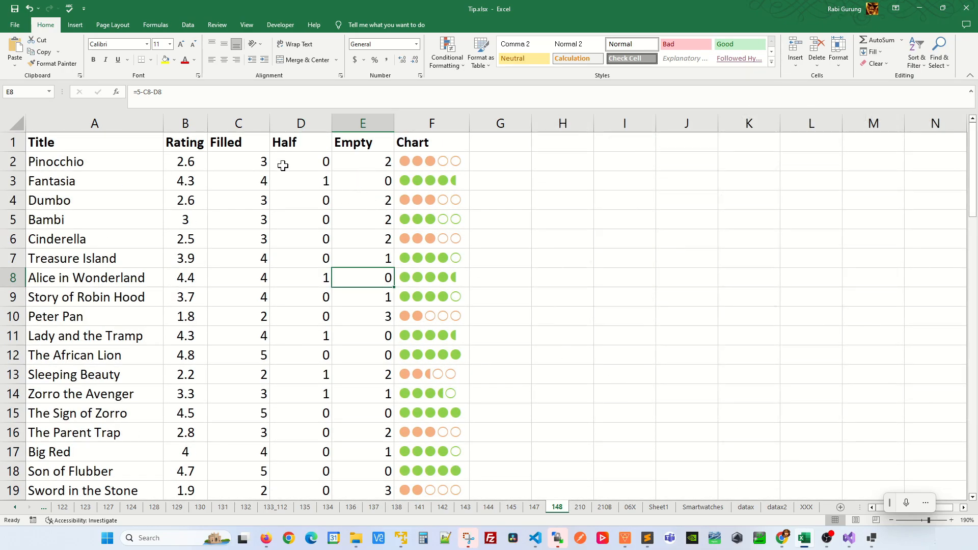
- Hide the working columns Filled, Half and Empty (C to E) and check the coloured dot chart across the title rows
left_click_drag(243, 121, 343, 124)
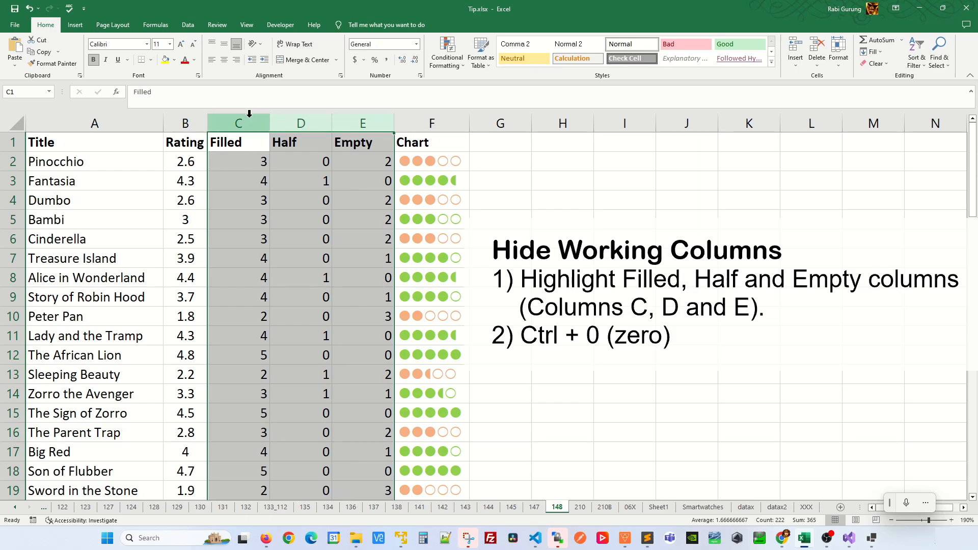
left_click_drag(246, 116, 341, 116)
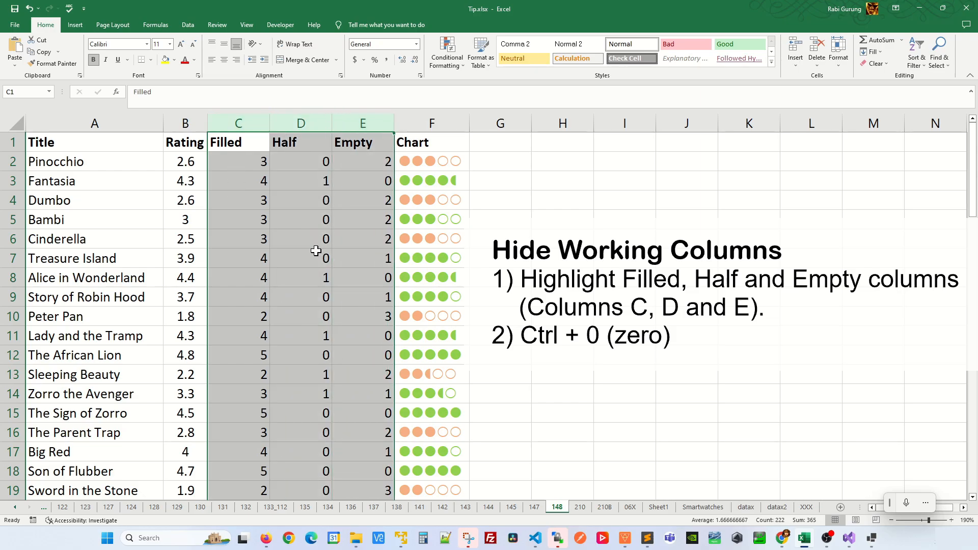
key("ctrl+0")
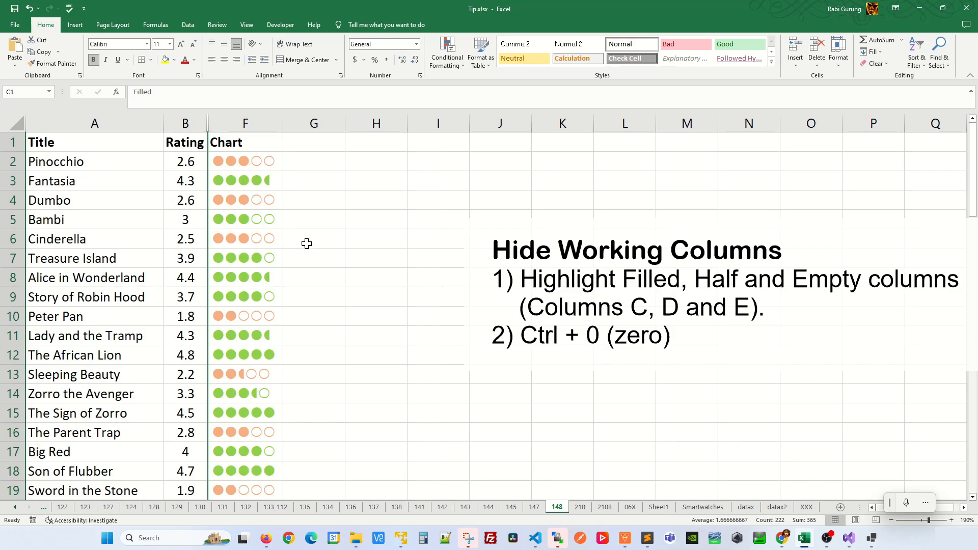
left_click(309, 241)
scroll(234, 205, "down", 17)
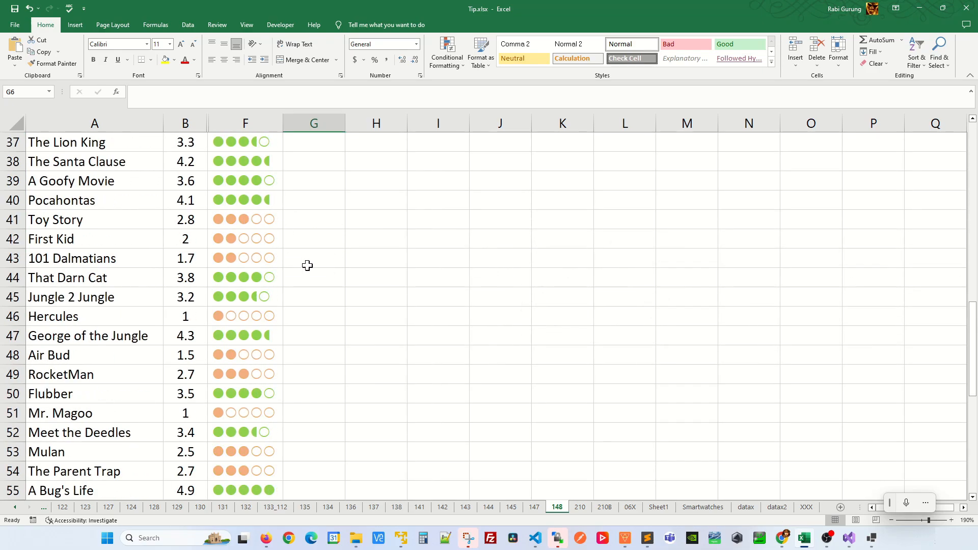
scroll(314, 284, "up", 6)
scroll(312, 283, "up", 11)
scroll(319, 255, "down", 1)
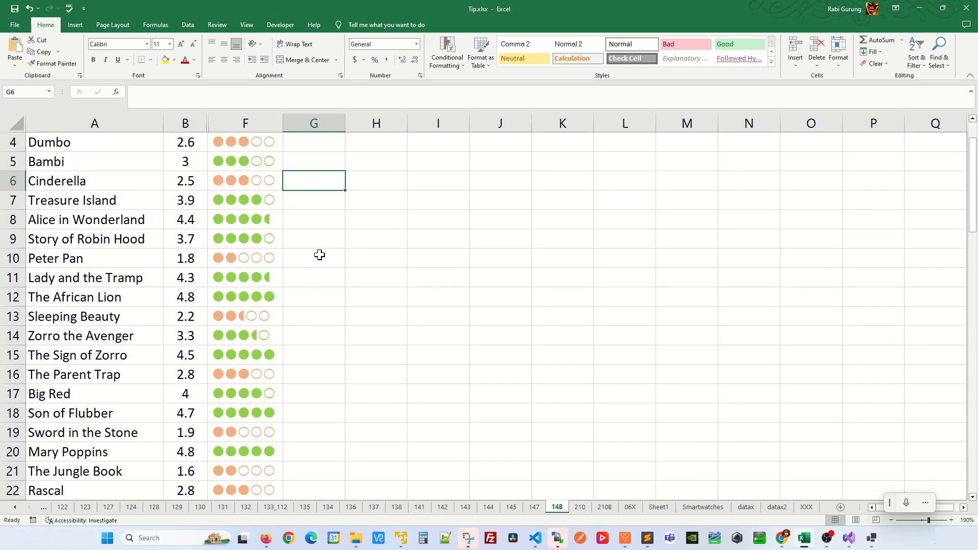